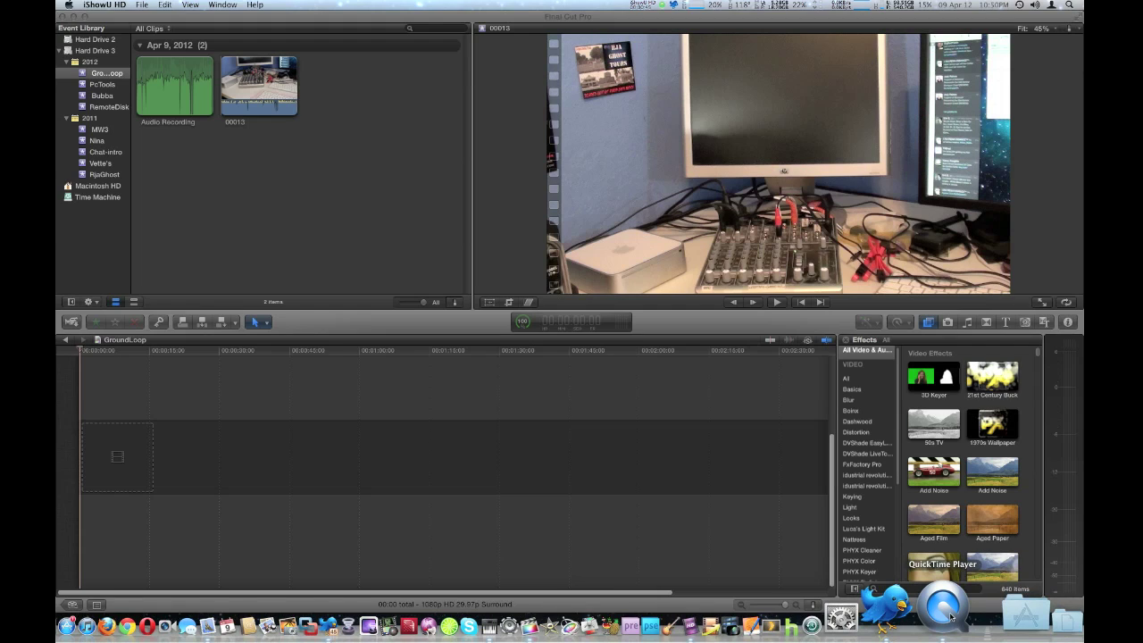
# Step: Start a new audio recording in QuickTime Player, reposition its window, then quit QuickTime Player
pyautogui.click(945, 610)
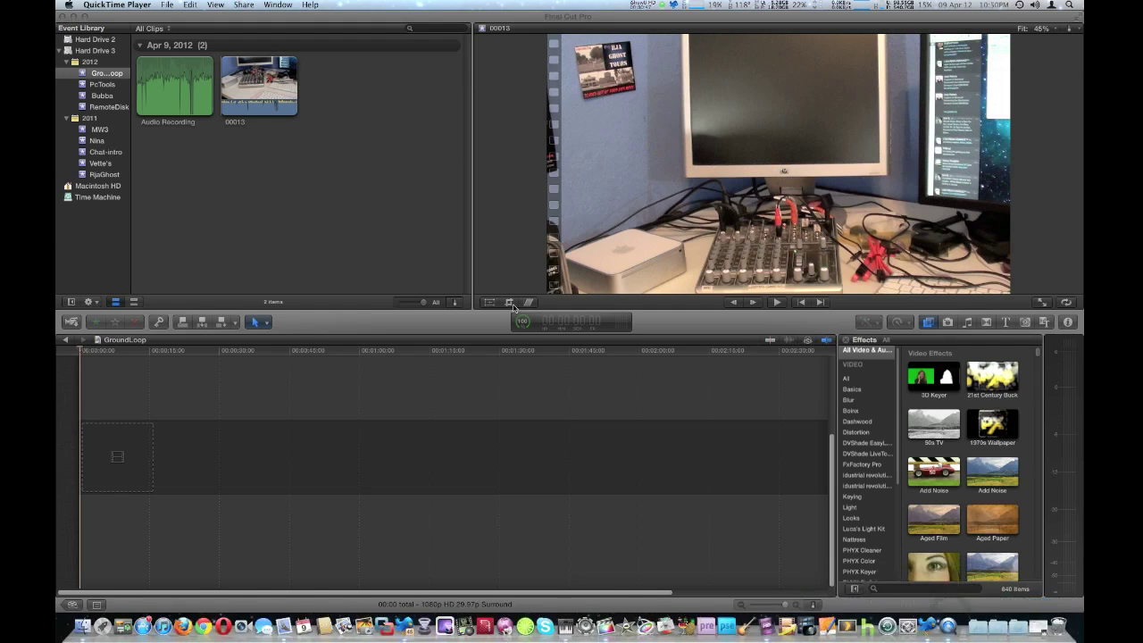
pyautogui.click(136, 4)
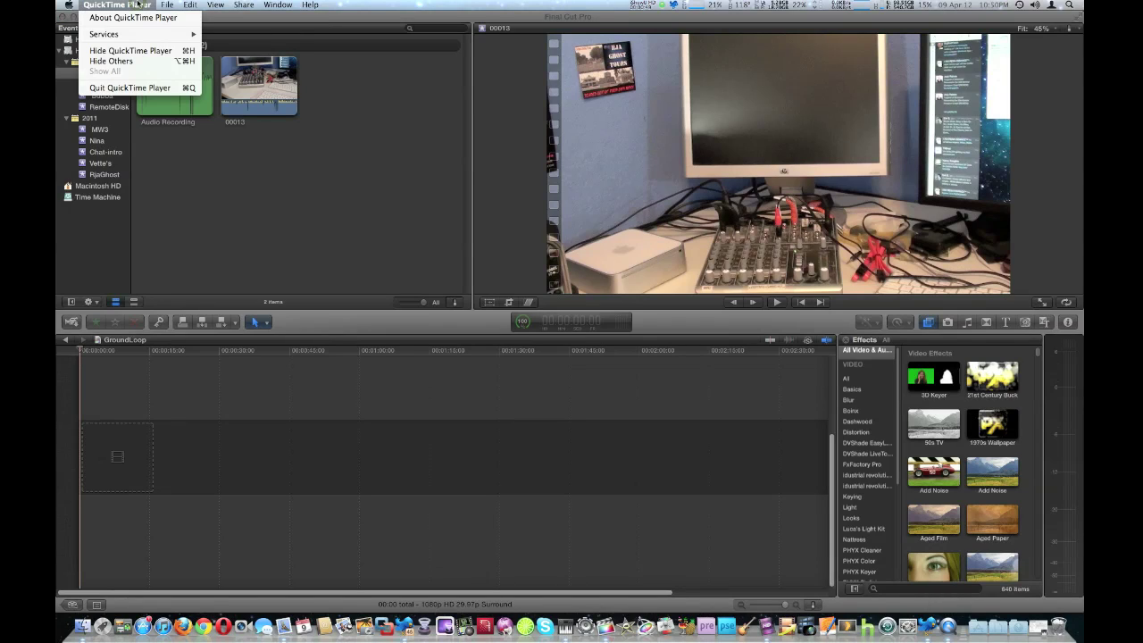
pyautogui.moveTo(166, 5)
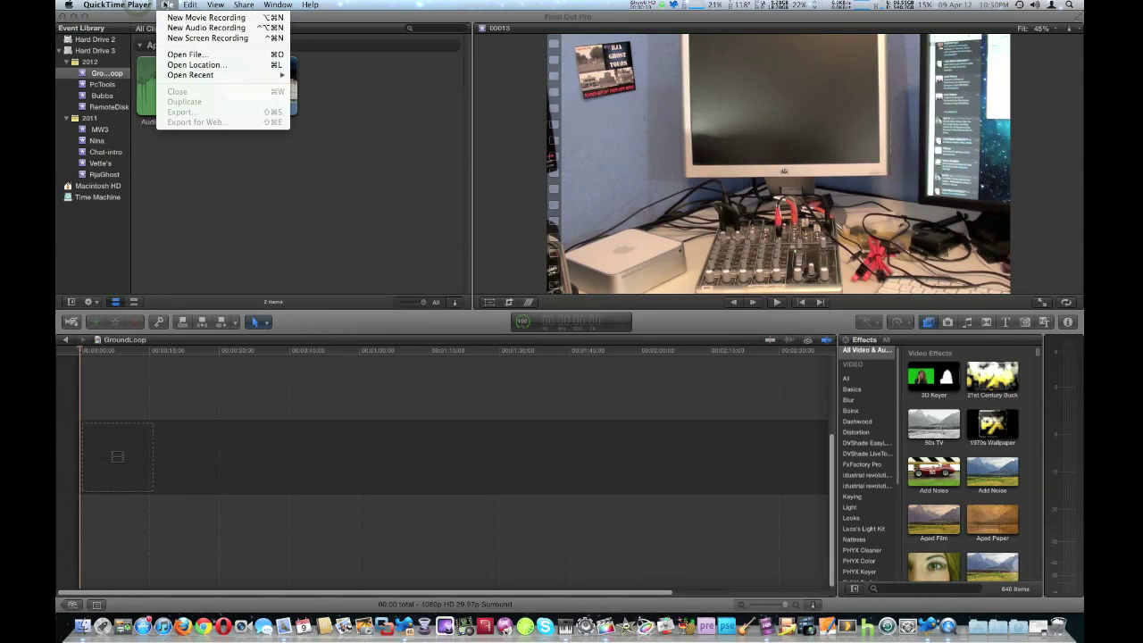
pyautogui.click(227, 29)
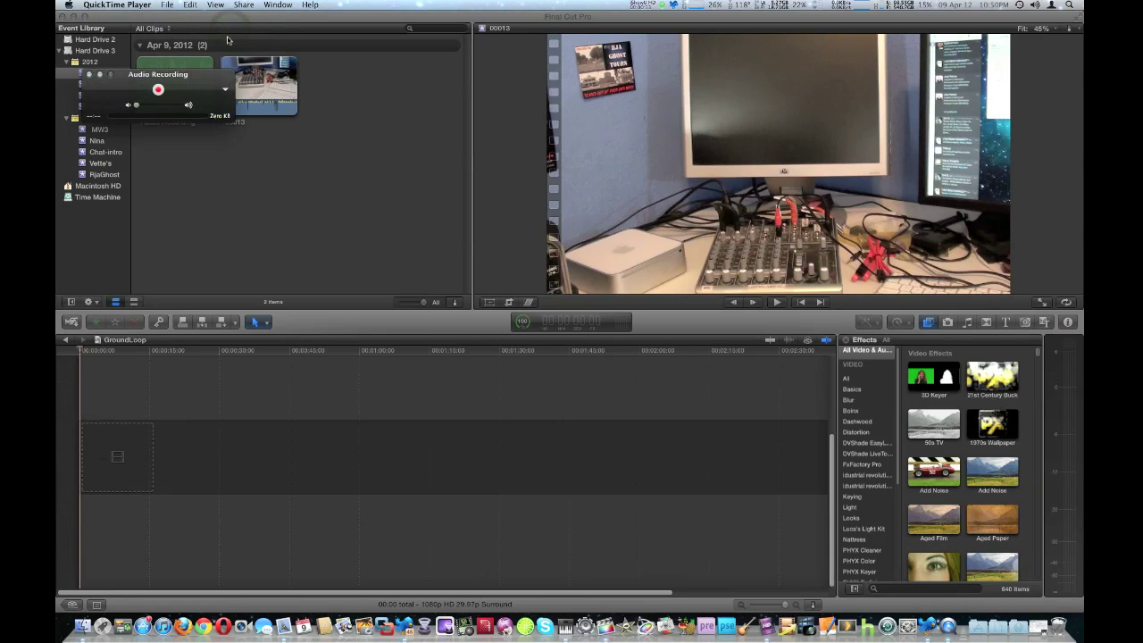
pyautogui.moveTo(178, 75); pyautogui.dragTo(361, 144)
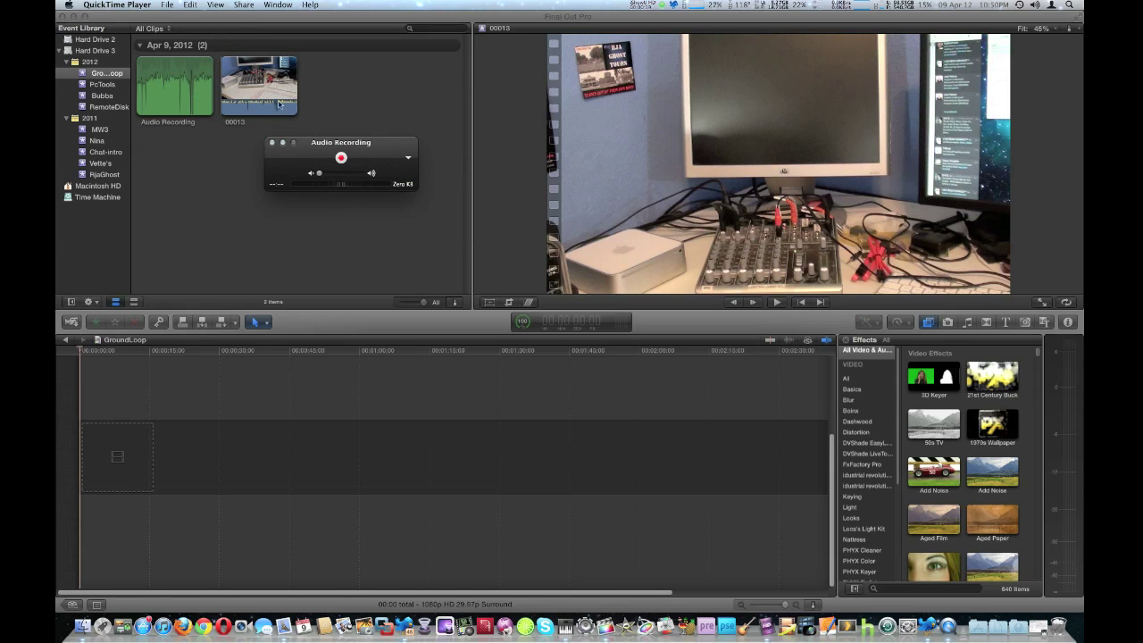
pyautogui.click(118, 5)
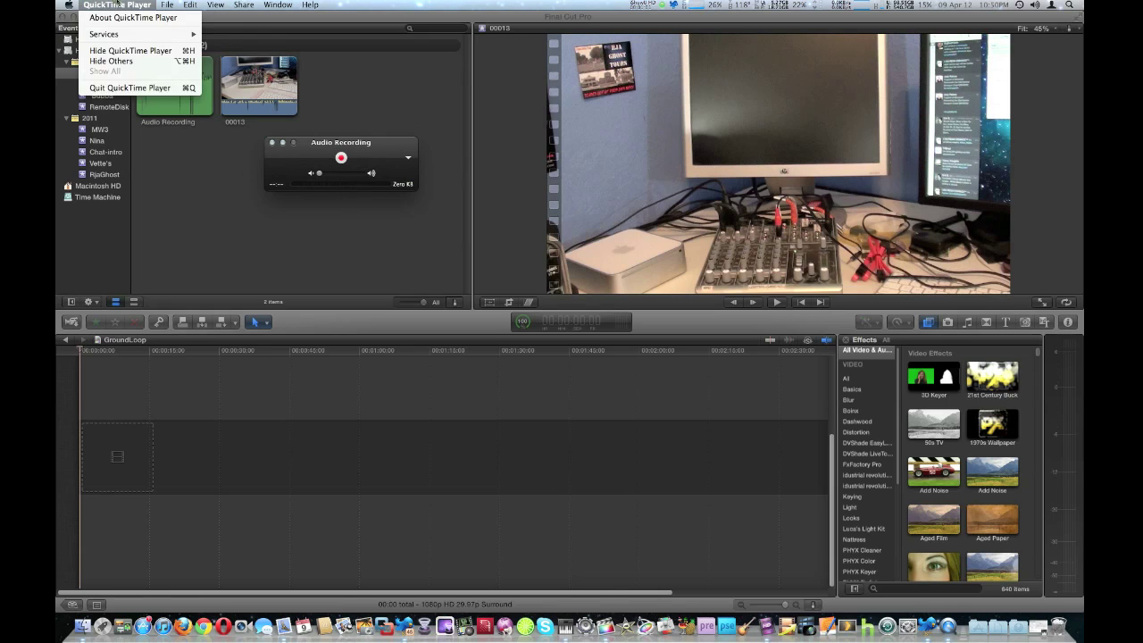
pyautogui.click(130, 87)
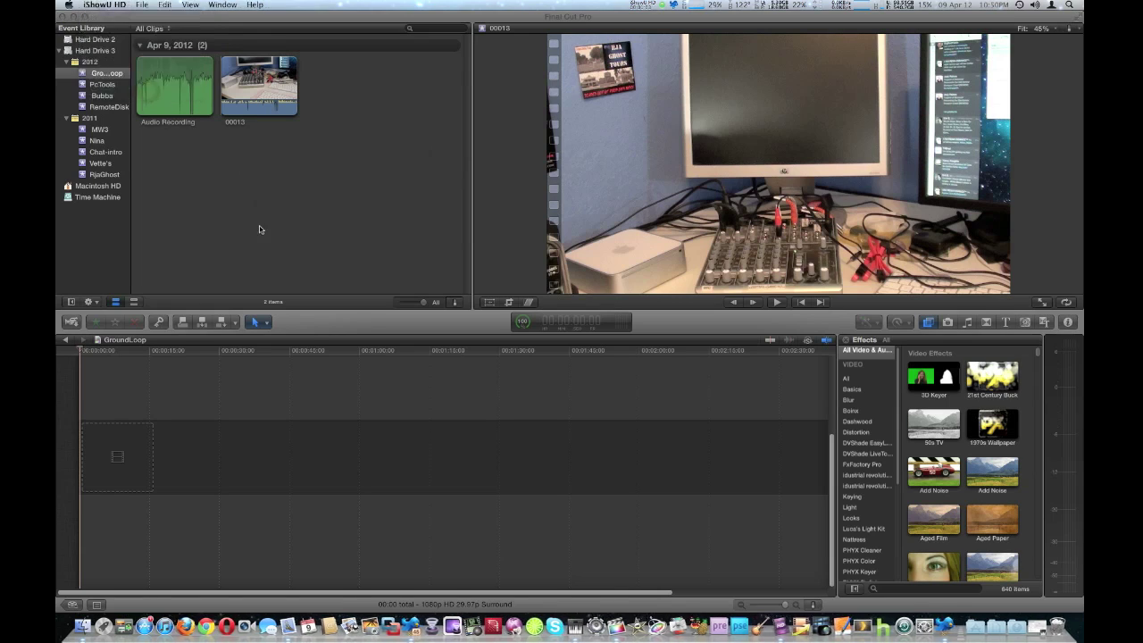
# Step: Back in Final Cut Pro, select camcorder clip 00013 together with the Audio Recording clip
pyautogui.click(314, 287)
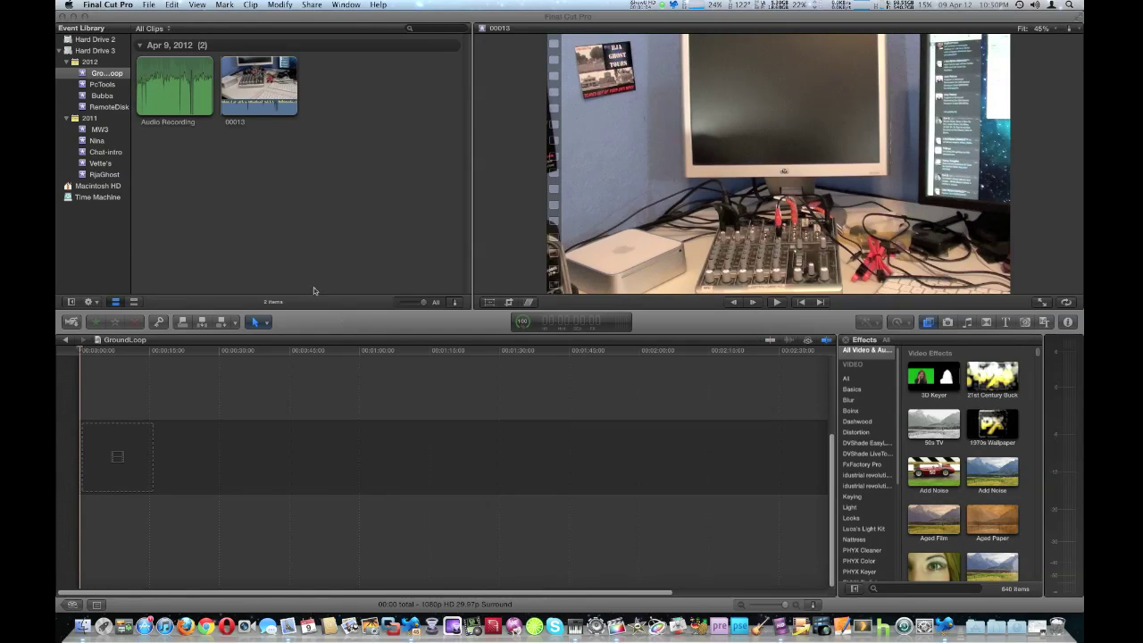
pyautogui.click(260, 94)
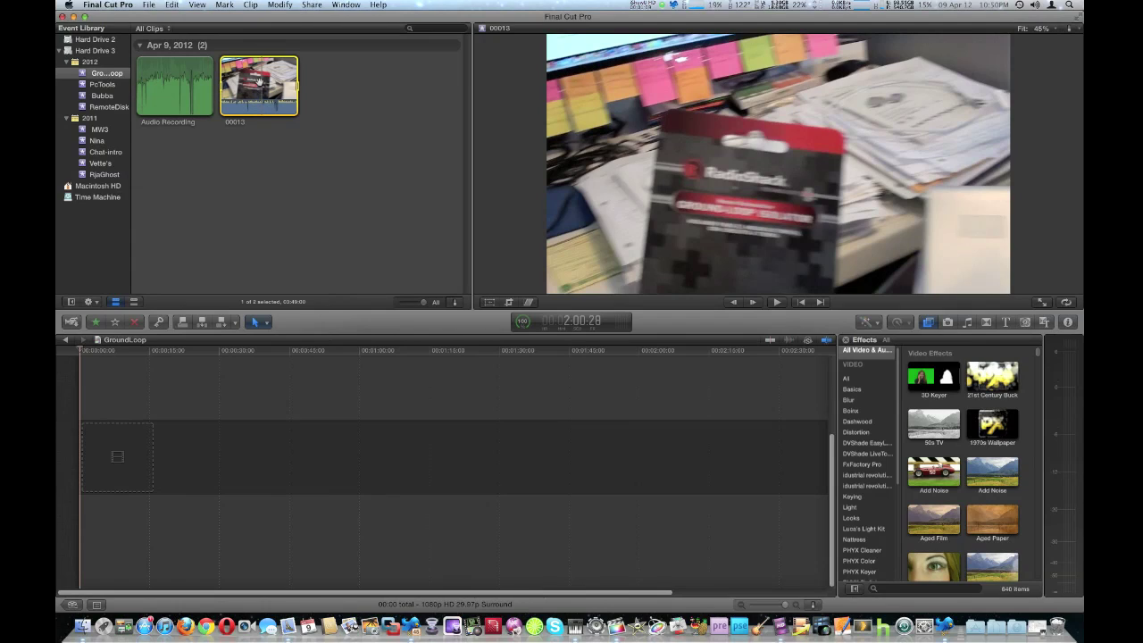
pyautogui.click(174, 79)
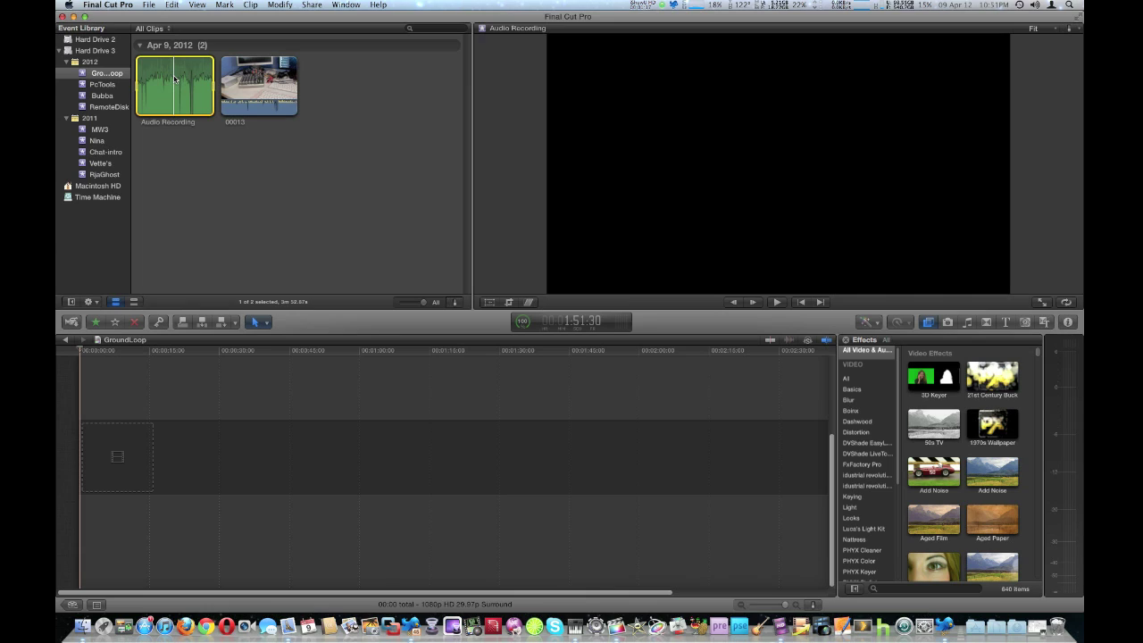
pyautogui.keyDown('shift'); pyautogui.click(248, 76); pyautogui.keyUp('shift')
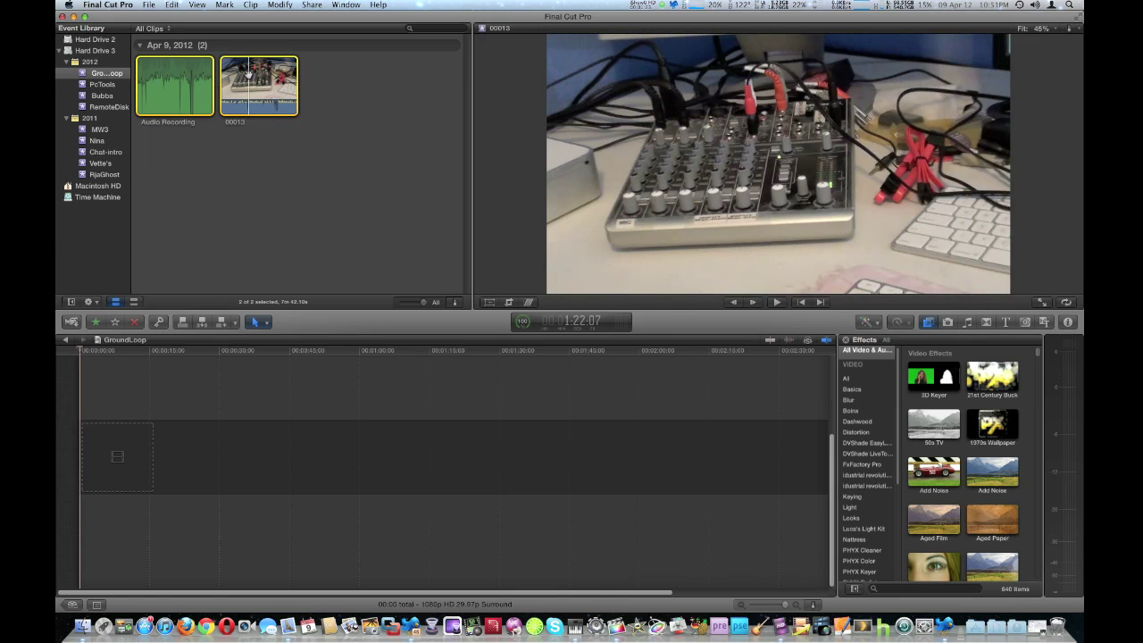
pyautogui.rightClick(250, 77)
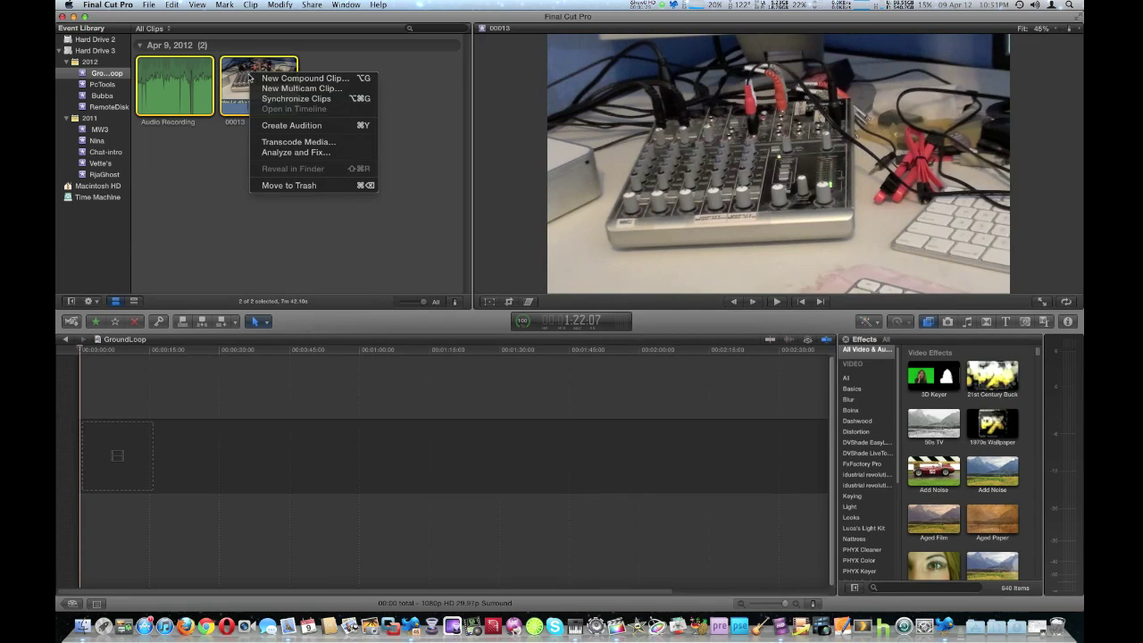
# Step: Synchronize 00013 with the Audio Recording and open the resulting Synchronized Clip: 00013
pyautogui.click(293, 98)
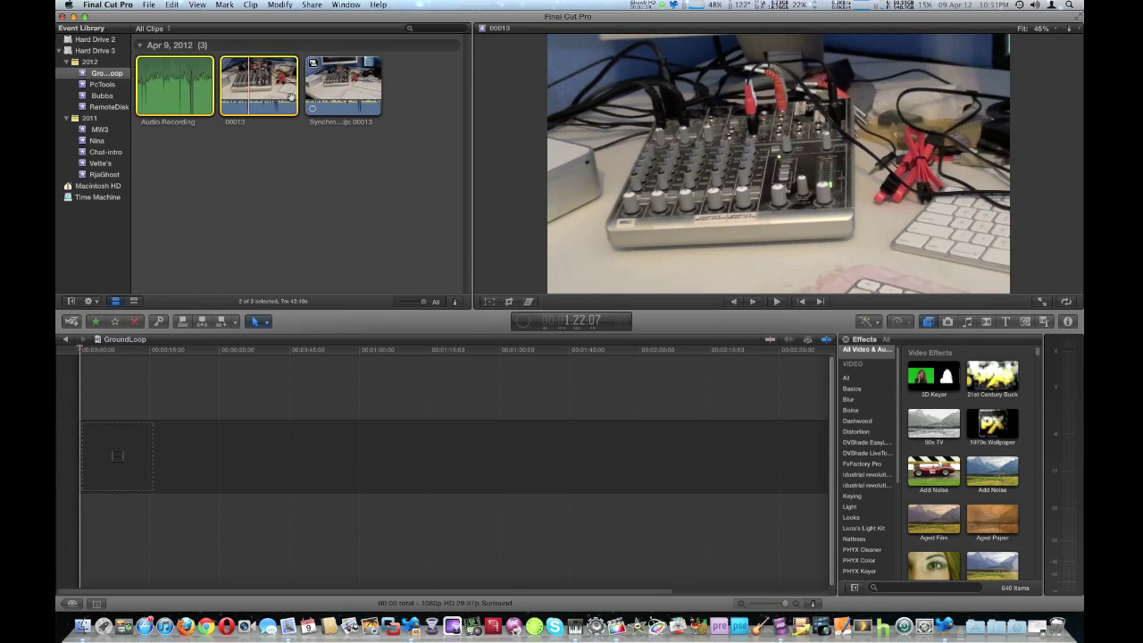
pyautogui.click(347, 79)
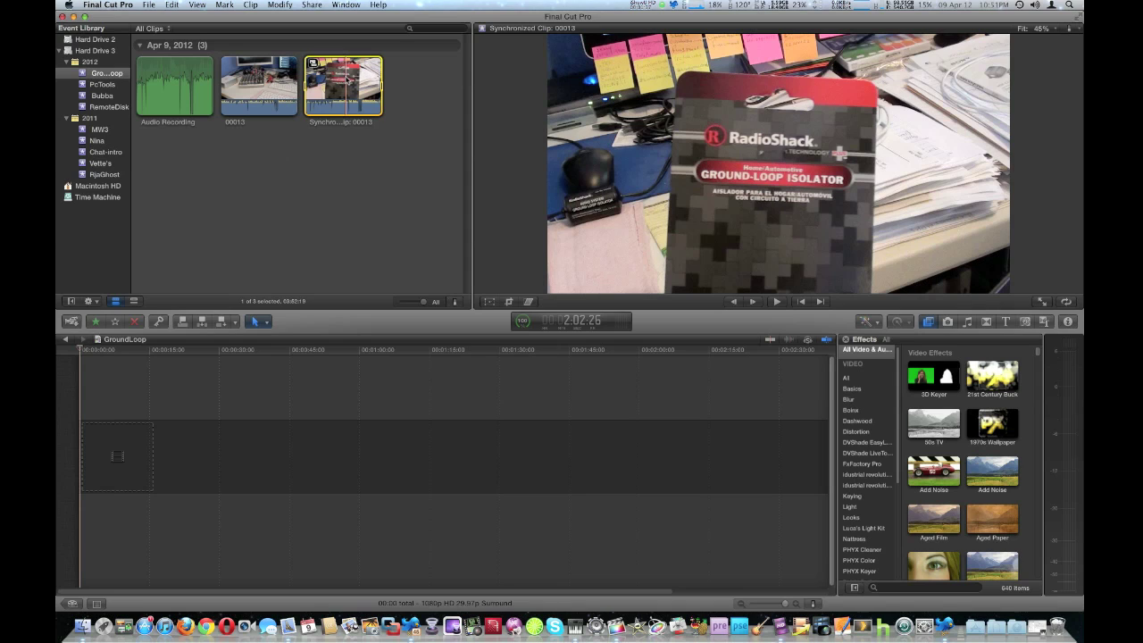
pyautogui.doubleClick(346, 78)
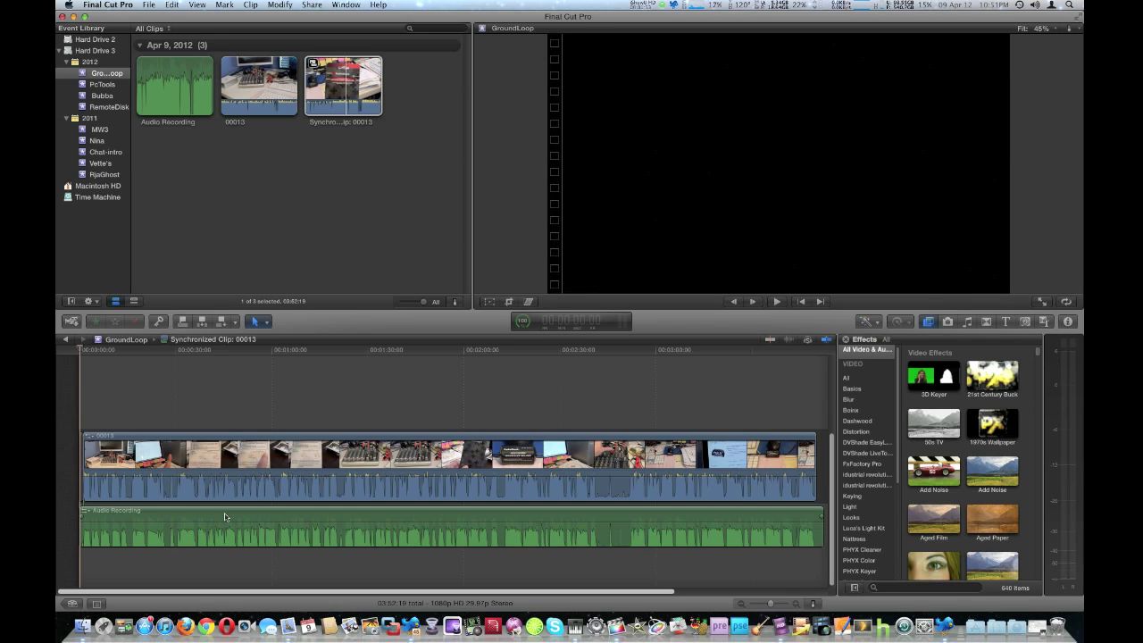
# Step: Play Synchronized Clip: 00013 briefly to check sync, then select the camcorder video clip
pyautogui.press('space')
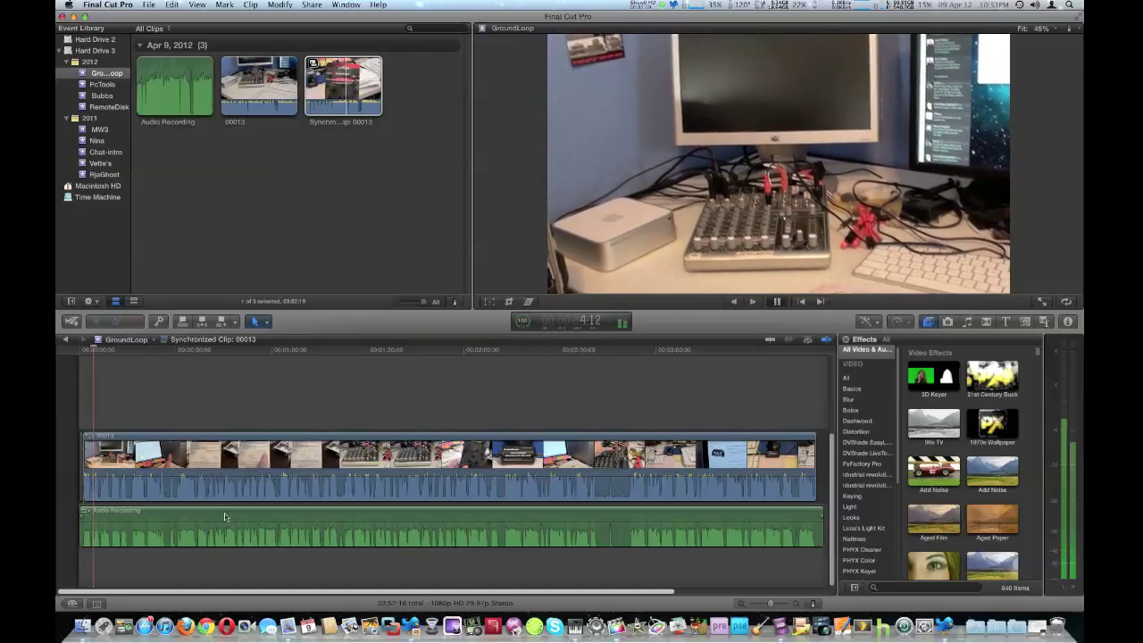
pyautogui.press('space')
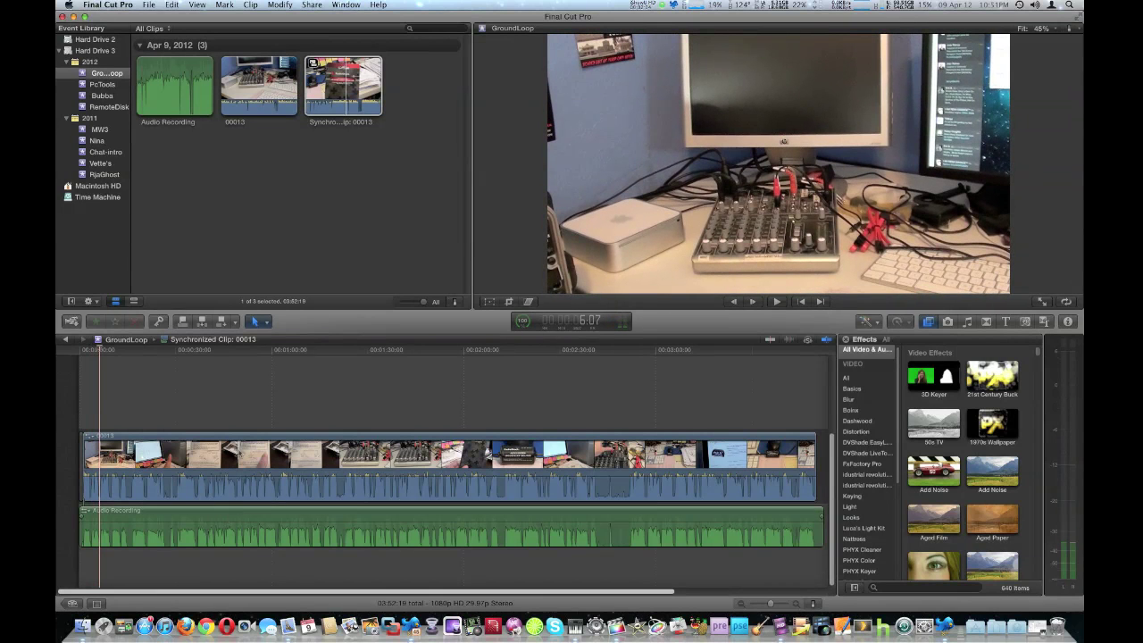
pyautogui.click(239, 438)
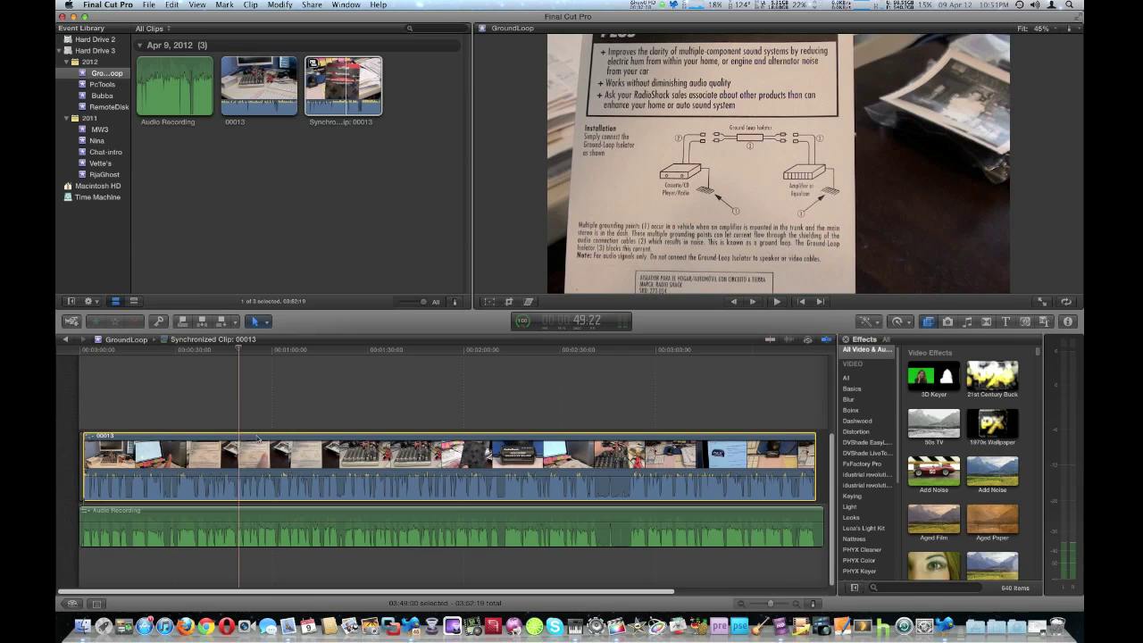
# Step: Detach Audio from the 00013 clip, then select the Audio Recording and detached 00013 audio
pyautogui.rightClick(258, 436)
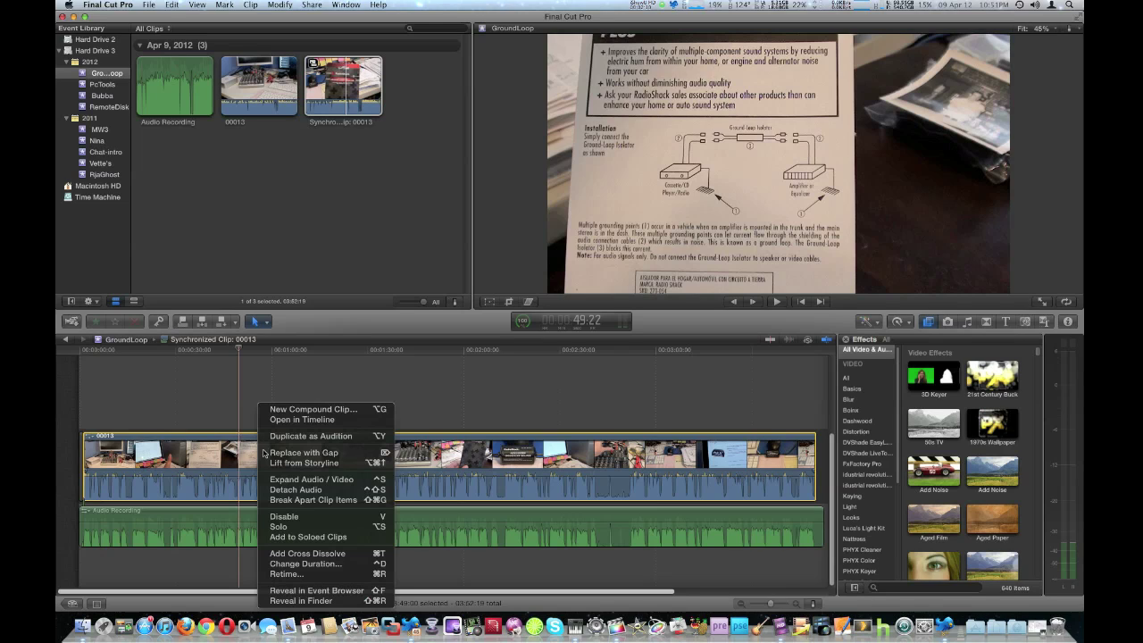
pyautogui.click(292, 491)
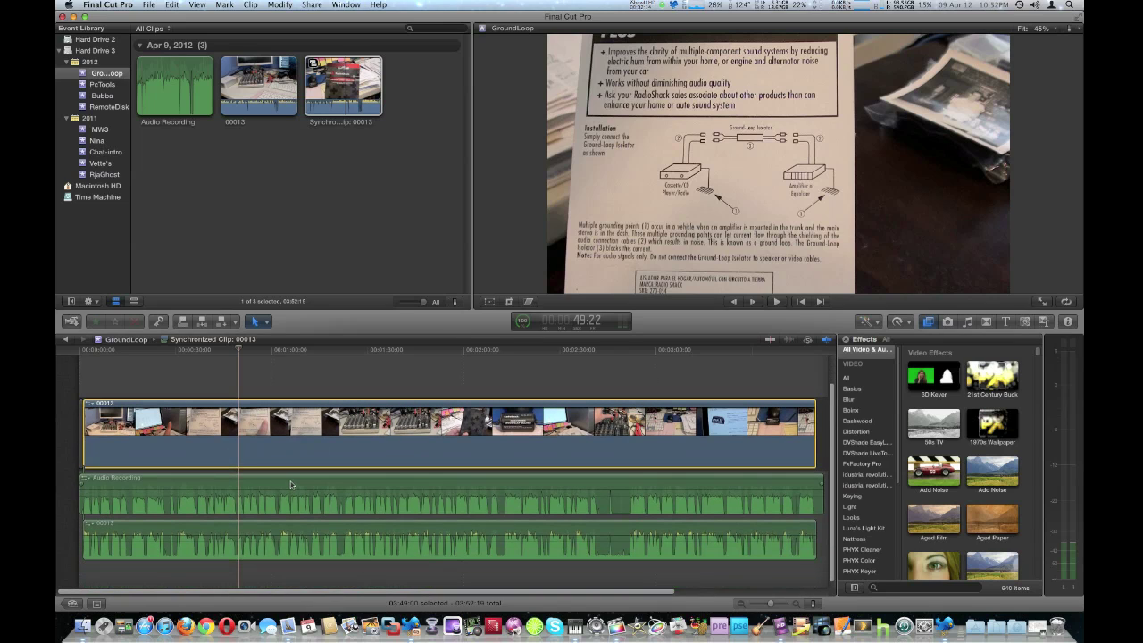
pyautogui.click(290, 485)
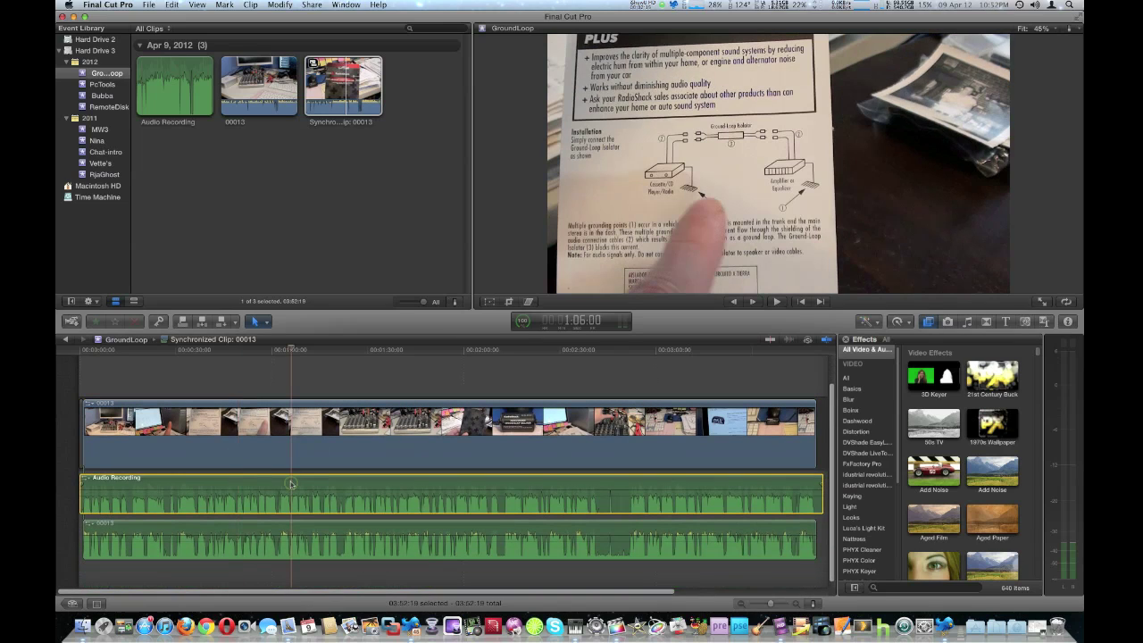
pyautogui.click(307, 528)
# Step: Disable the camcorder's 00013 audio, play briefly, then re-enable it
pyautogui.rightClick(307, 527)
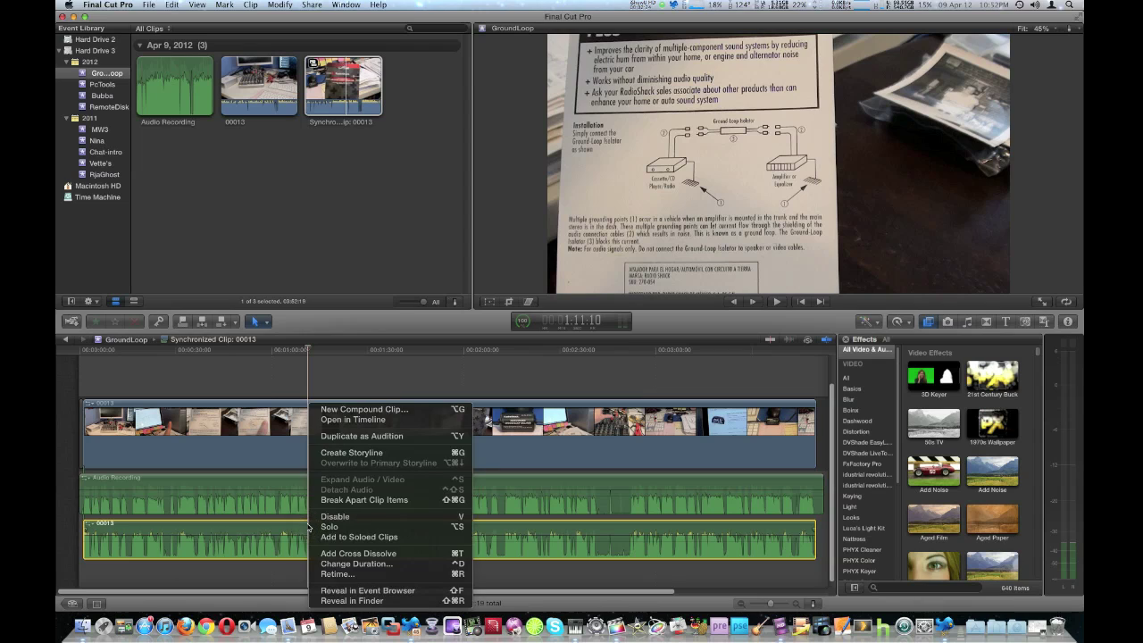
pyautogui.click(360, 518)
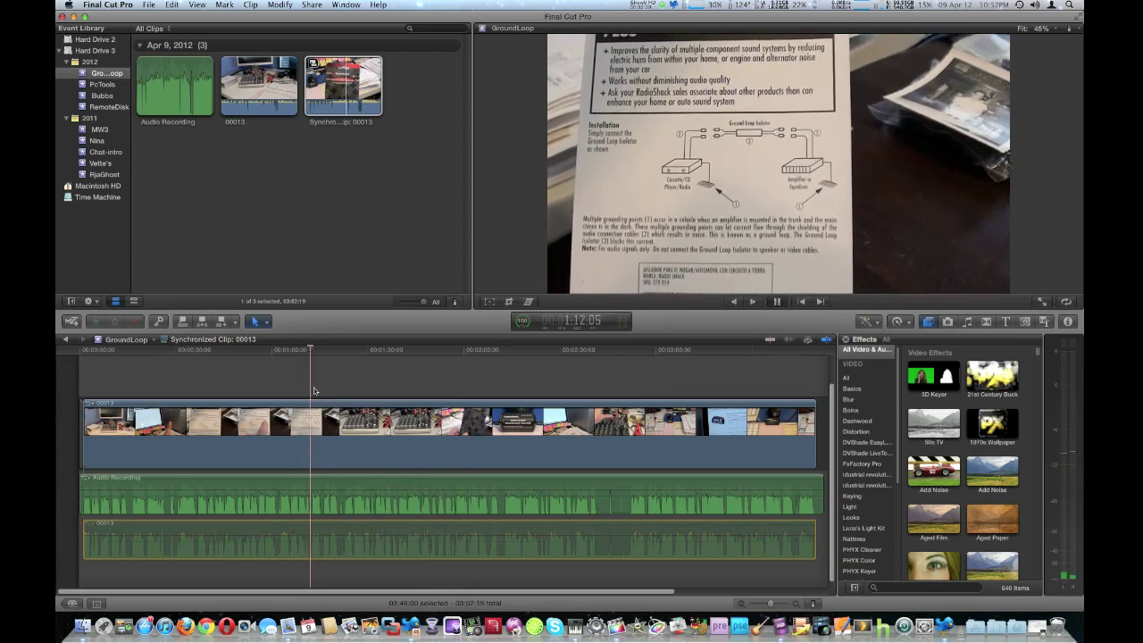
pyautogui.press('space')
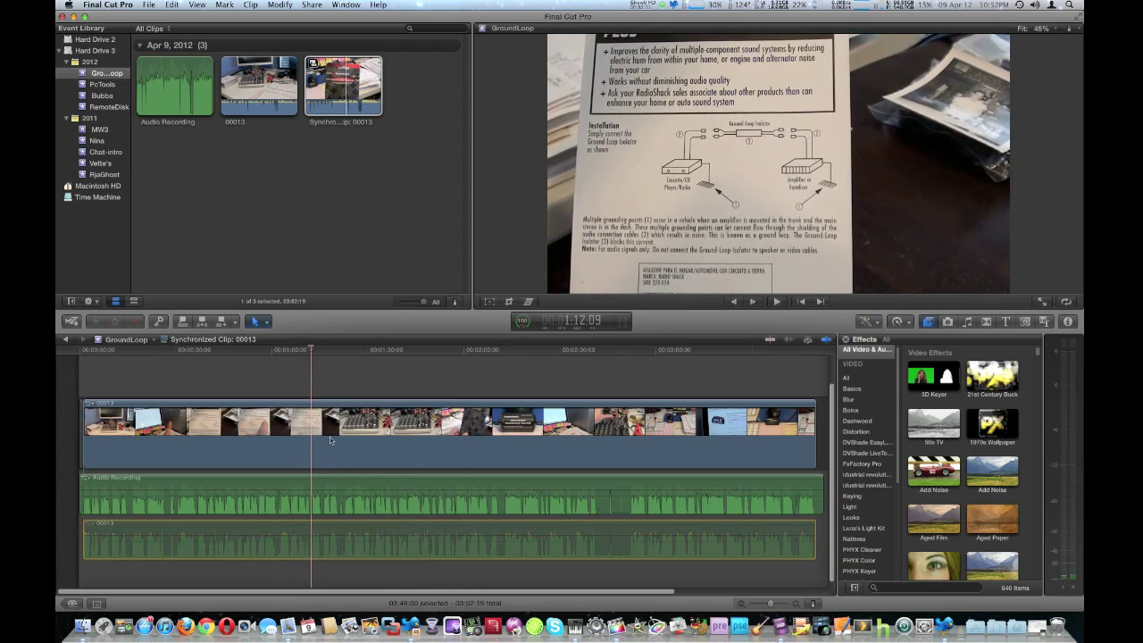
pyautogui.rightClick(348, 528)
pyautogui.click(380, 518)
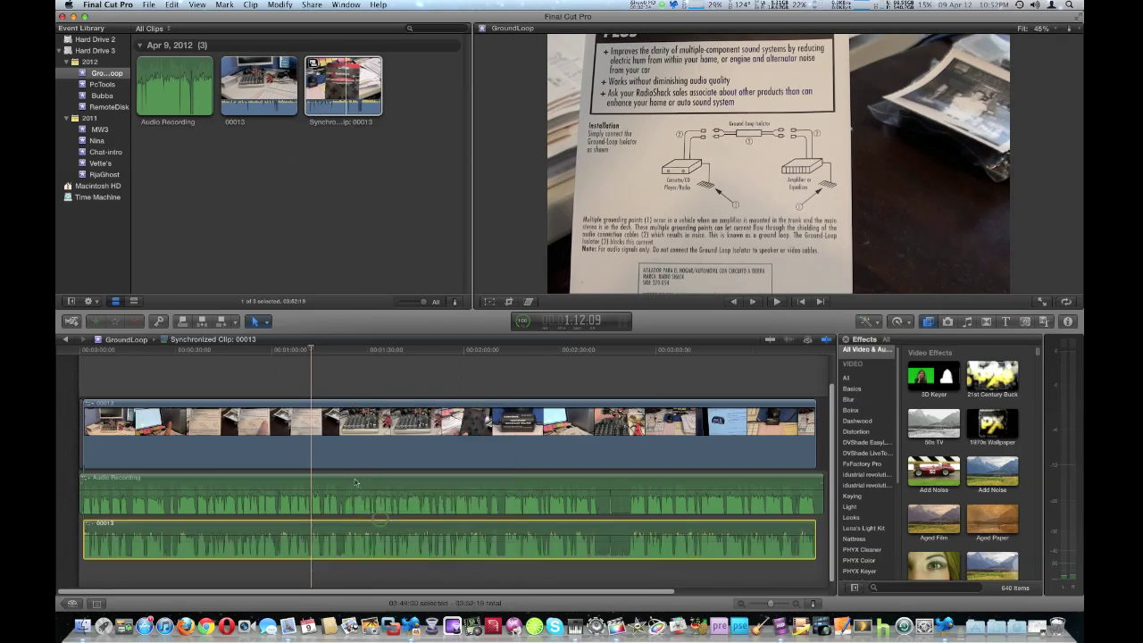
# Step: Disable the Audio Recording clip and play from the instruction sheet shot to hear the camcorder audio
pyautogui.click(356, 483)
pyautogui.rightClick(356, 484)
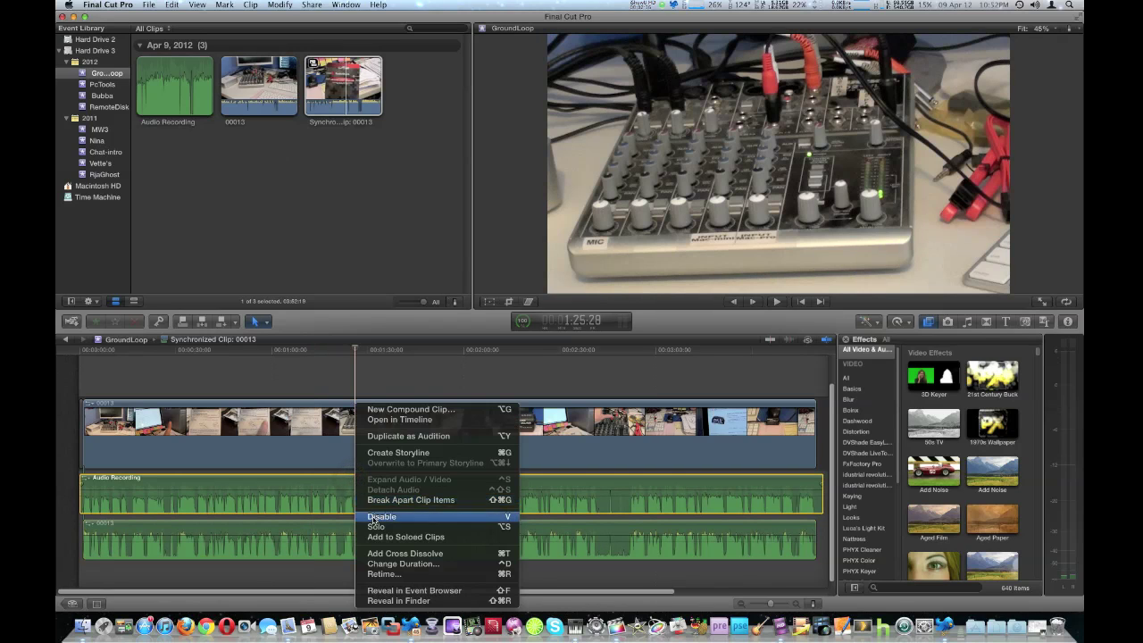
pyautogui.click(375, 517)
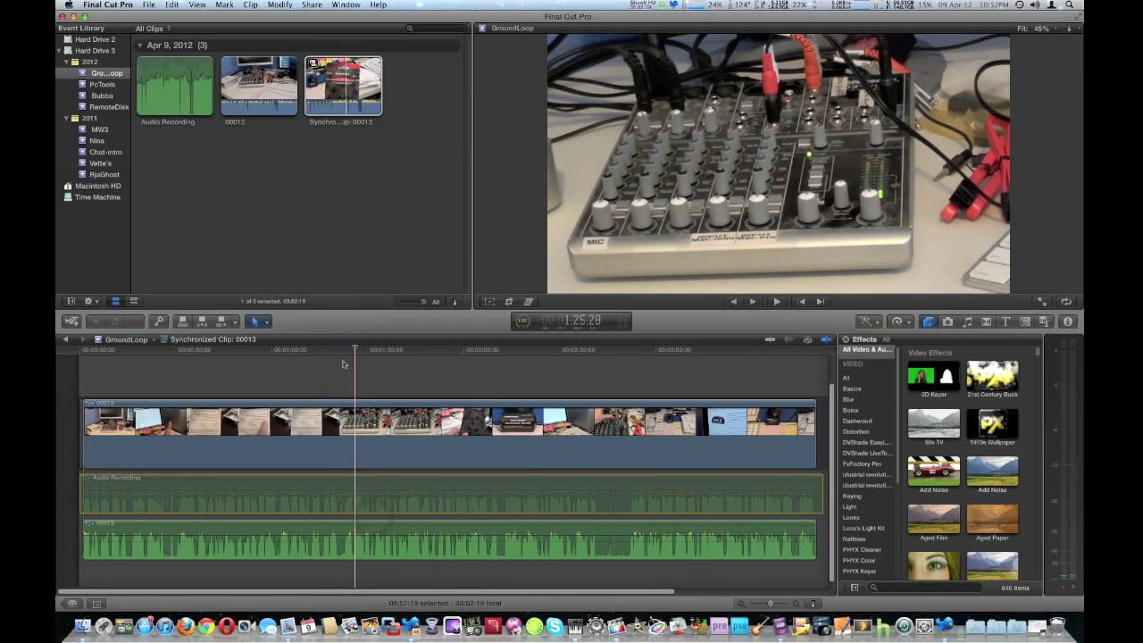
pyautogui.moveTo(357, 351); pyautogui.dragTo(262, 356)
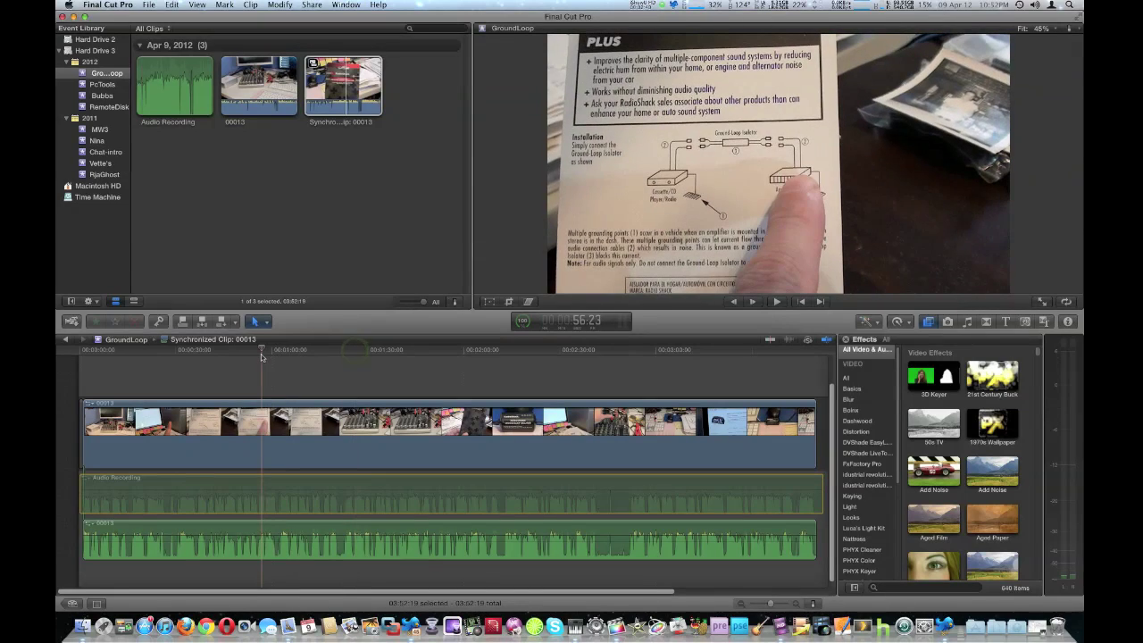
pyautogui.press('space')
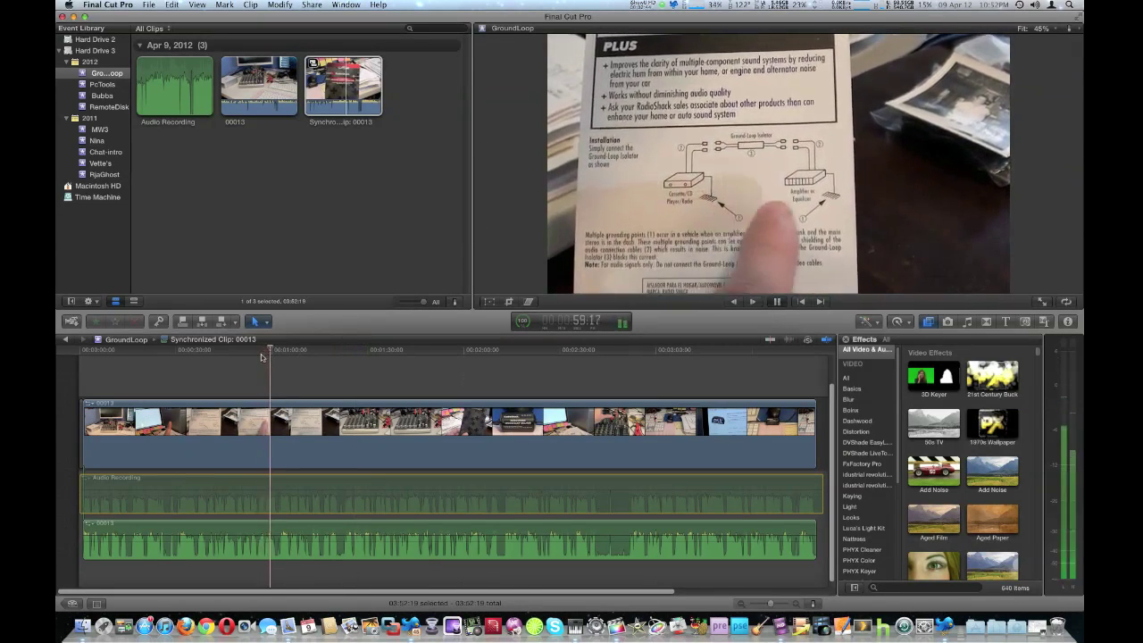
pyautogui.press('space')
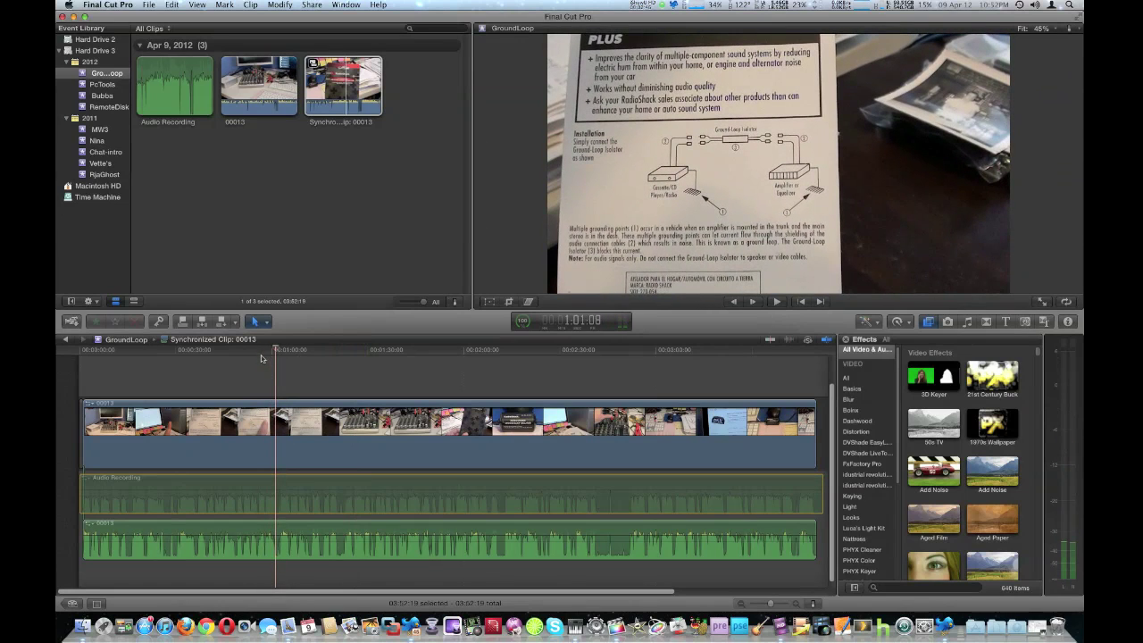
# Step: Re-enable the Audio Recording, disable the 00013 camcorder audio, and play back the result
pyautogui.rightClick(295, 484)
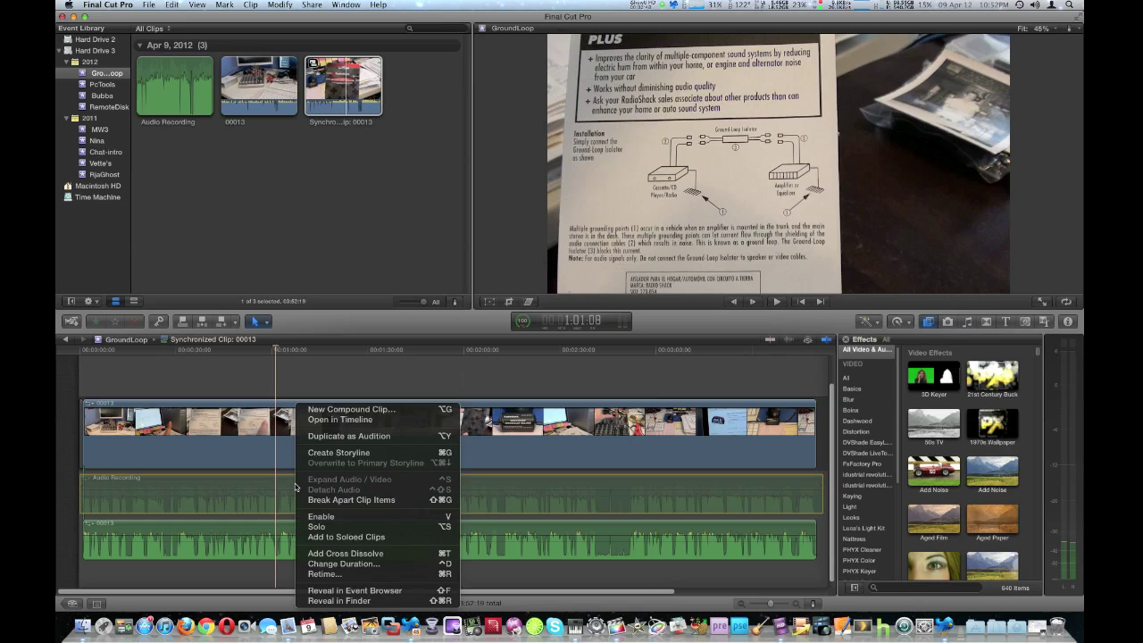
pyautogui.click(310, 518)
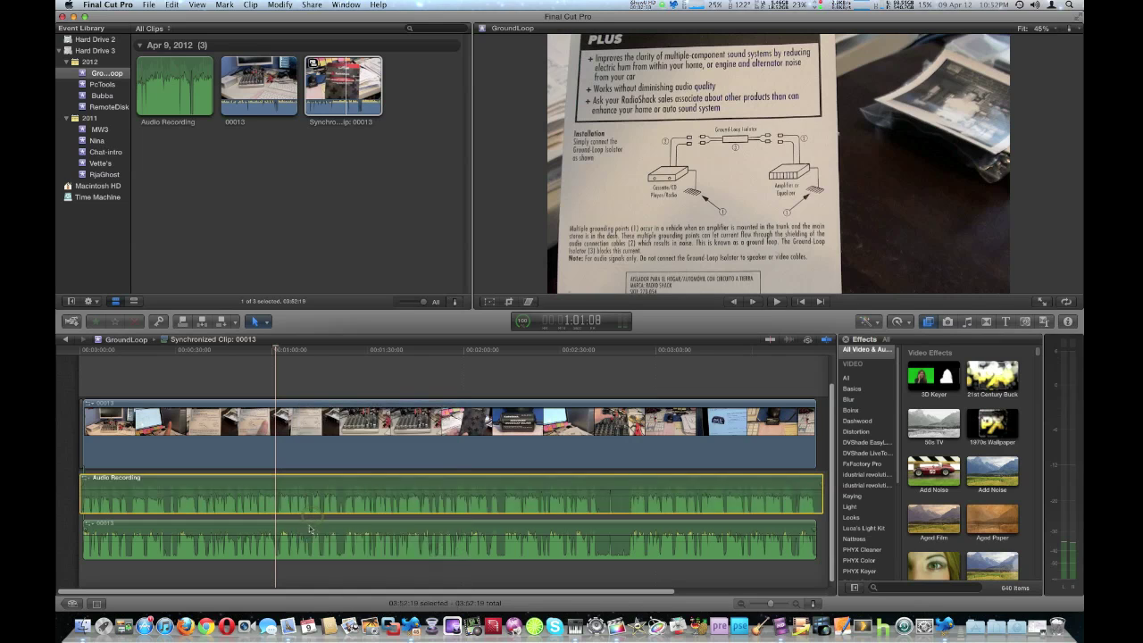
pyautogui.click(310, 529)
pyautogui.rightClick(310, 529)
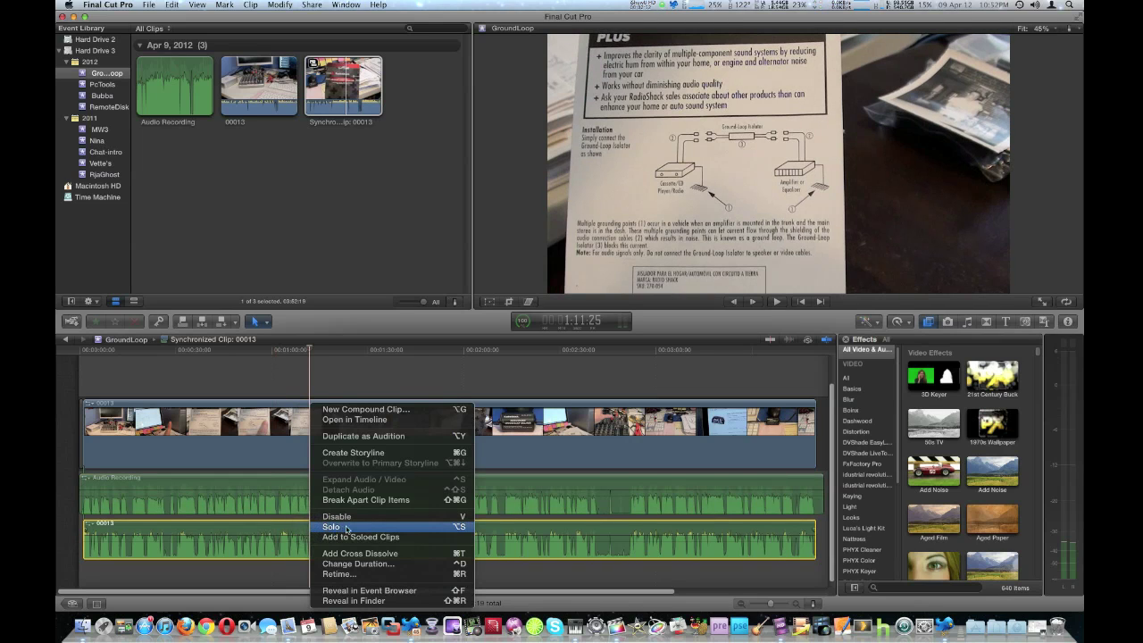
pyautogui.click(348, 527)
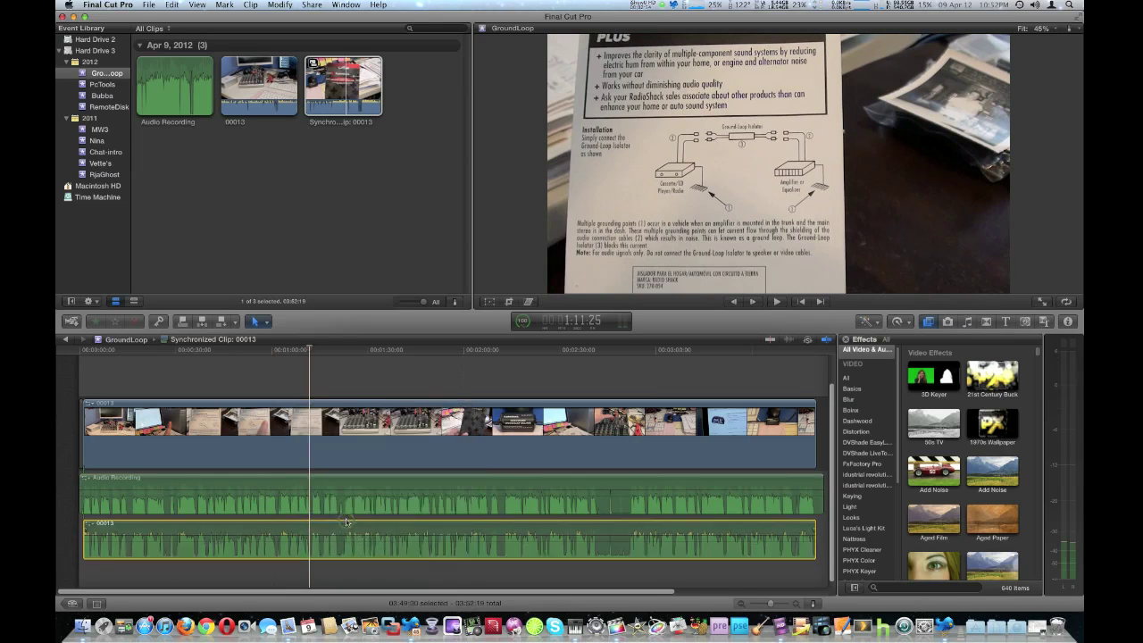
pyautogui.press('space')
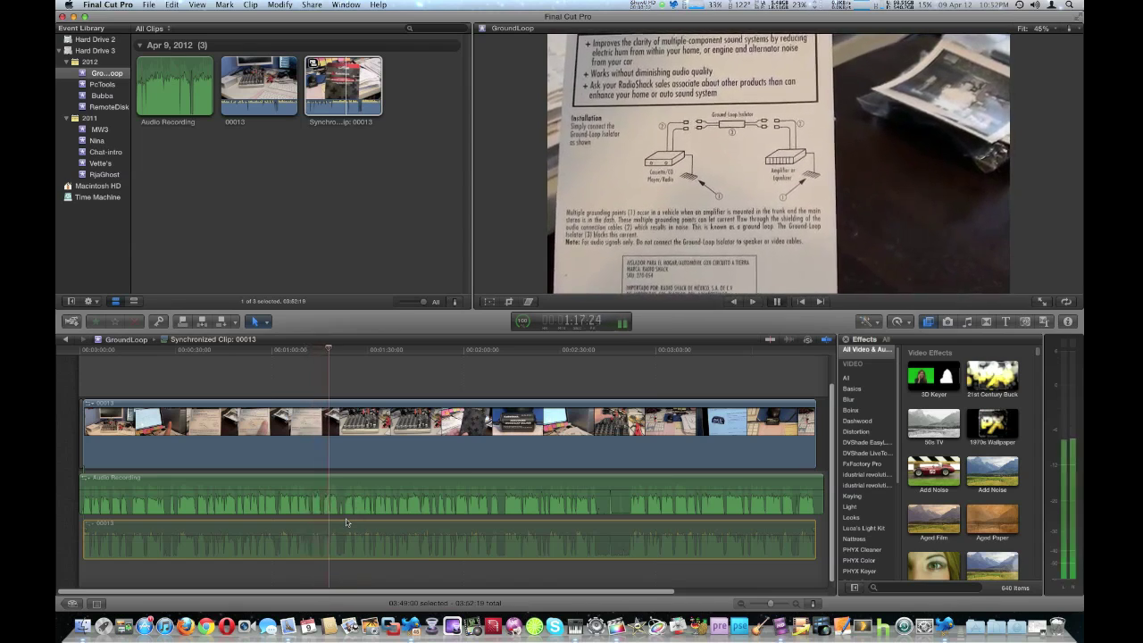
pyautogui.press('space')
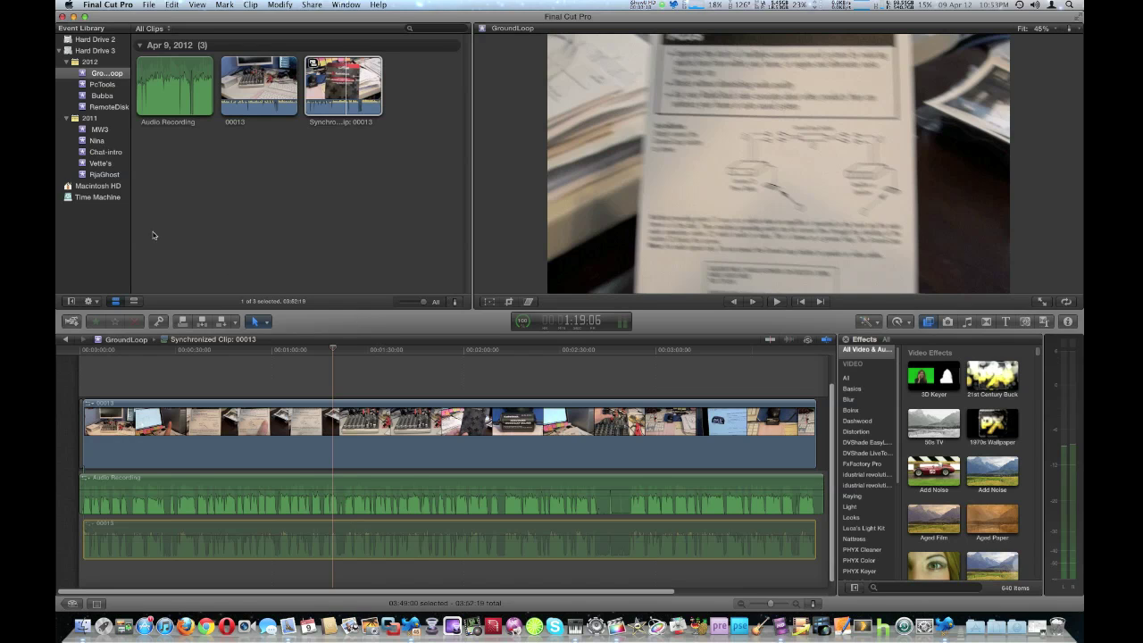
# Step: Press the Command-Option-S shortcut
pyautogui.press('super+alt+s')
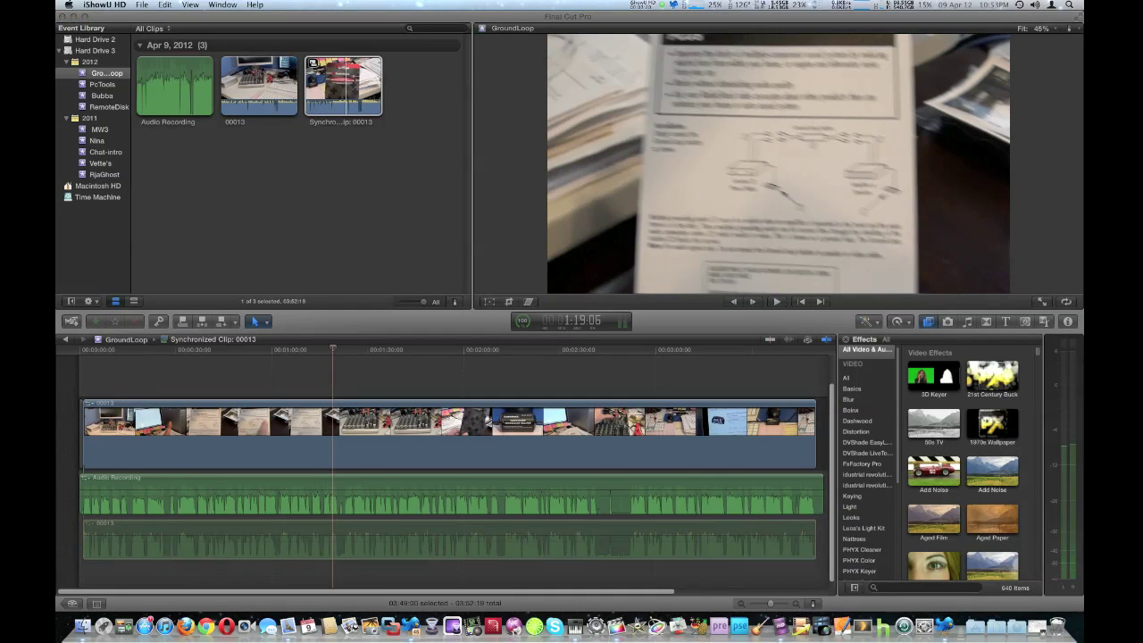